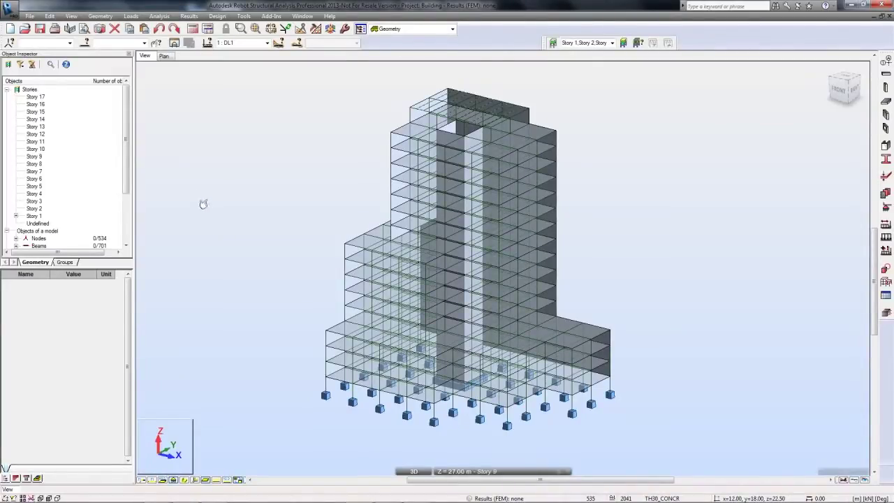
Colour the members by storey with a Story 1–17 legend and show them as solid cross-sections.
click(71, 17)
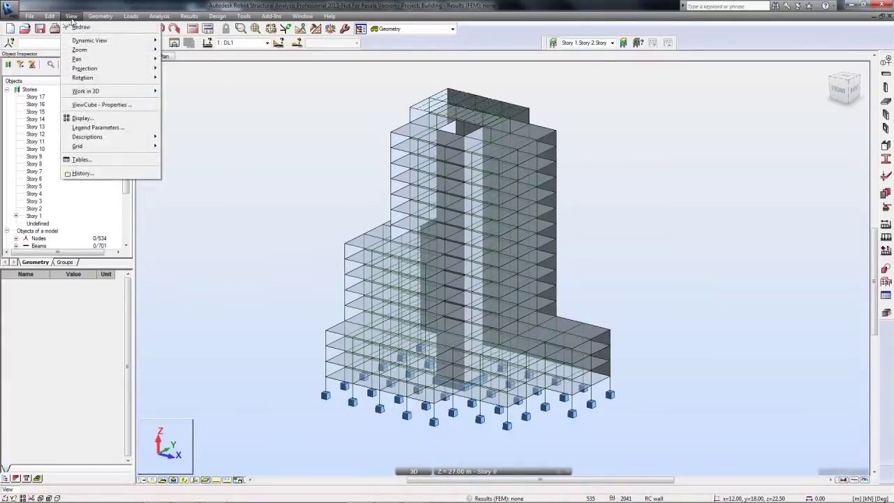
click(80, 120)
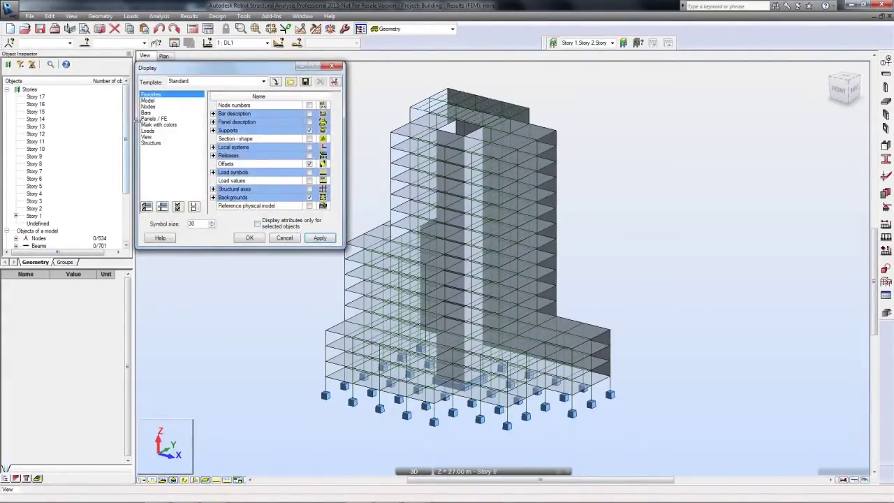
click(149, 124)
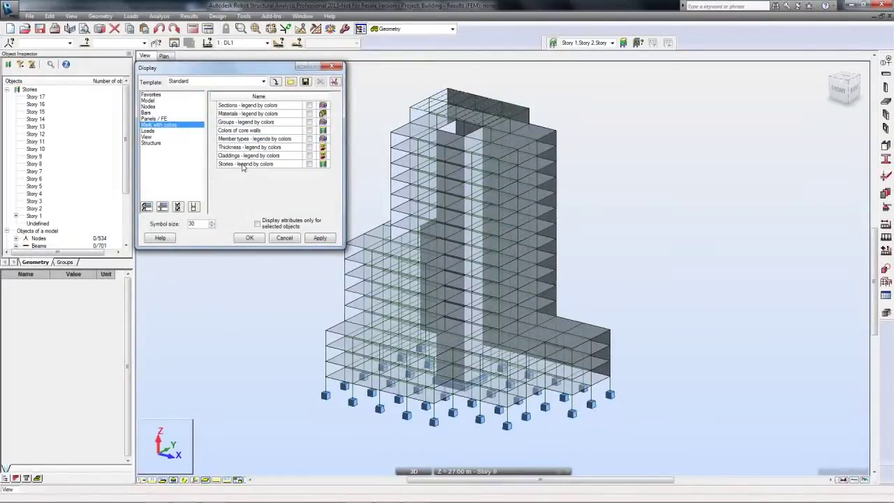
click(310, 164)
click(258, 236)
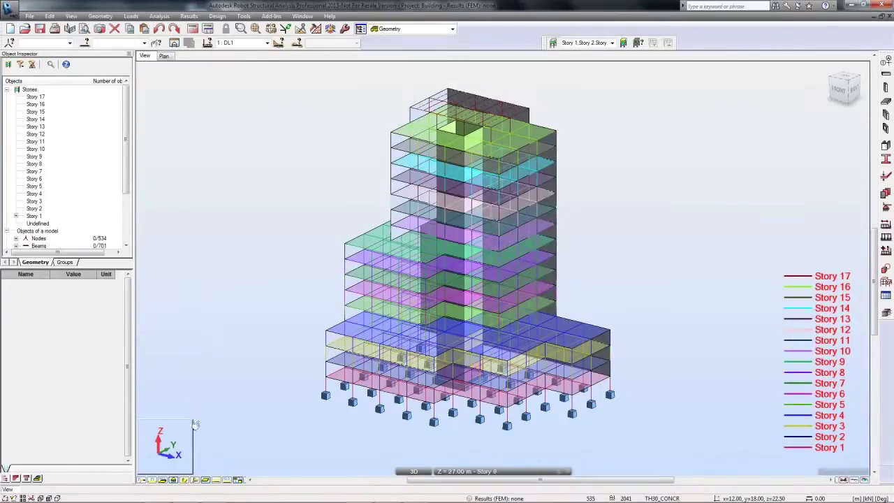
click(185, 480)
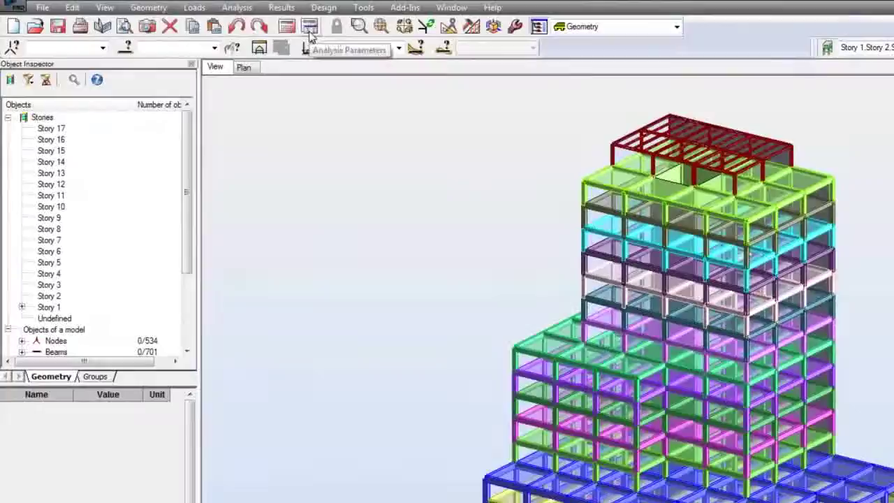
Add a new Seismic (Equivalent Lateral Force Method) analysis case.
click(310, 28)
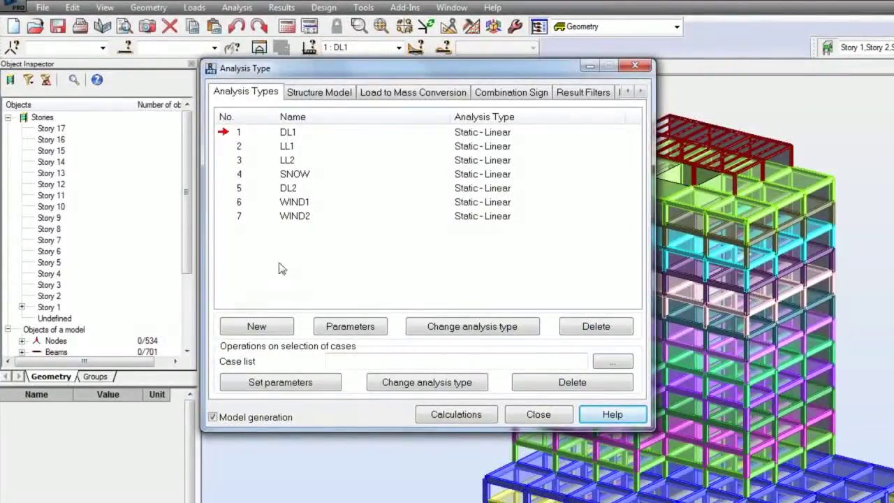
click(257, 326)
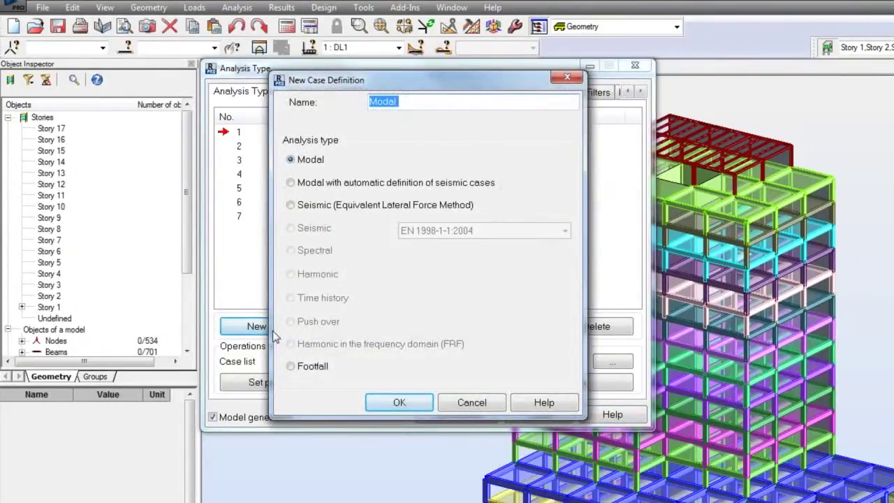
click(290, 205)
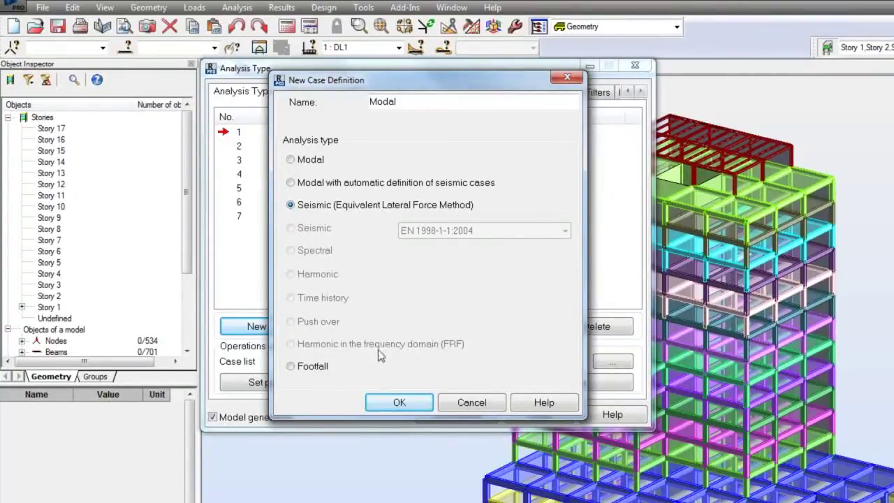
click(391, 406)
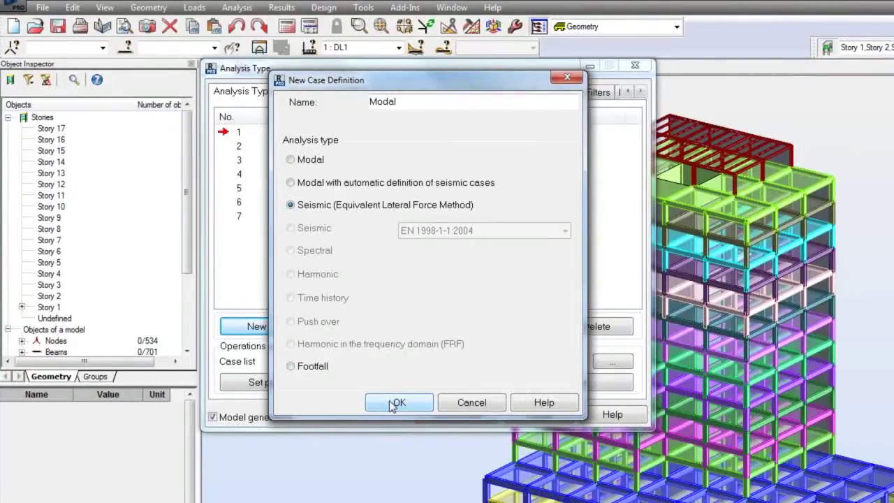
click(392, 404)
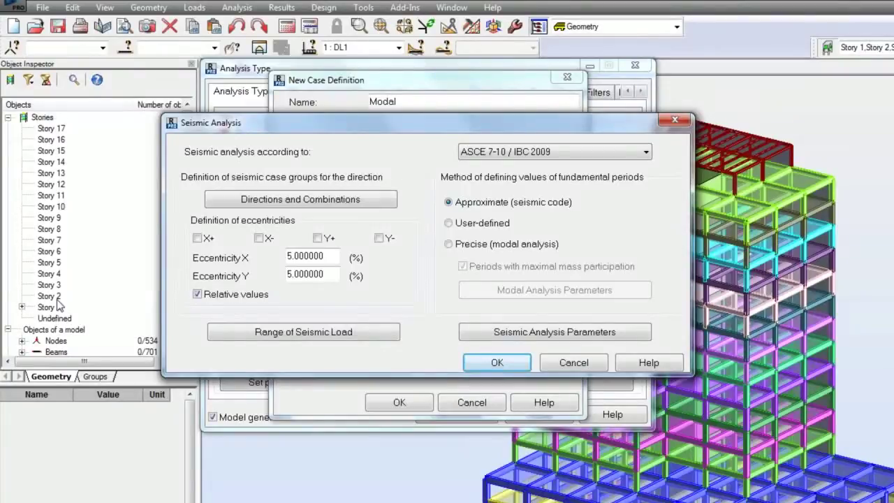
Select EC 8 1998-1:2005 as the seismic code for the new case.
click(642, 154)
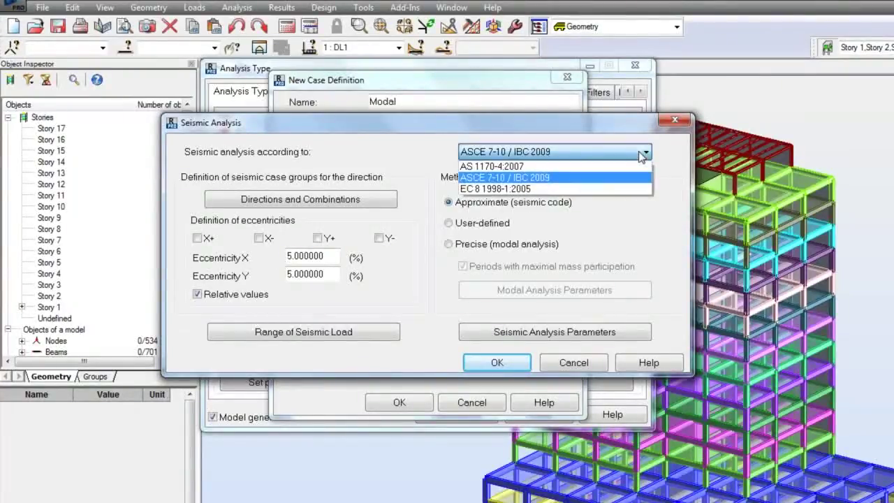
click(608, 189)
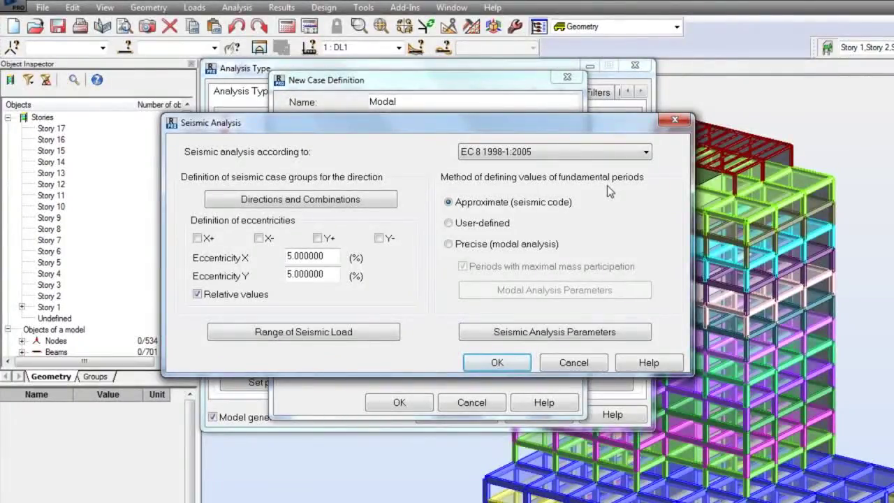
click(332, 200)
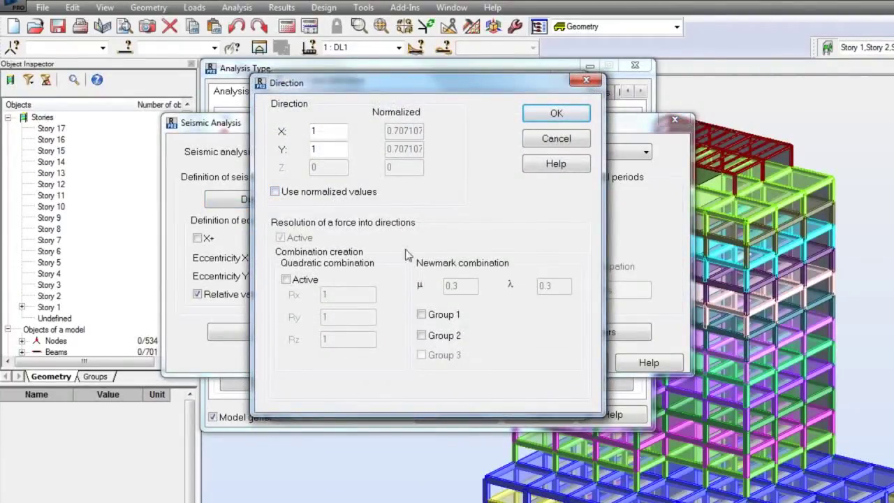
Include Newmark combination Groups 1 and 2 and accept the direction settings.
click(422, 315)
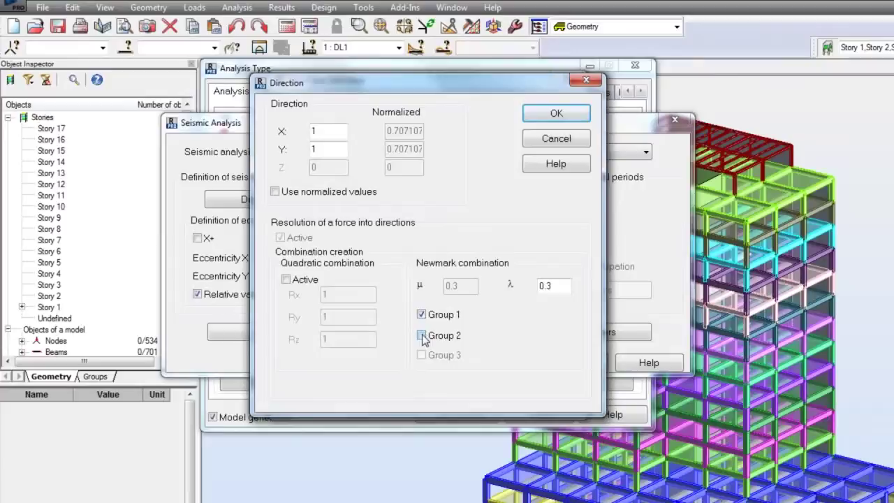
click(422, 336)
click(541, 113)
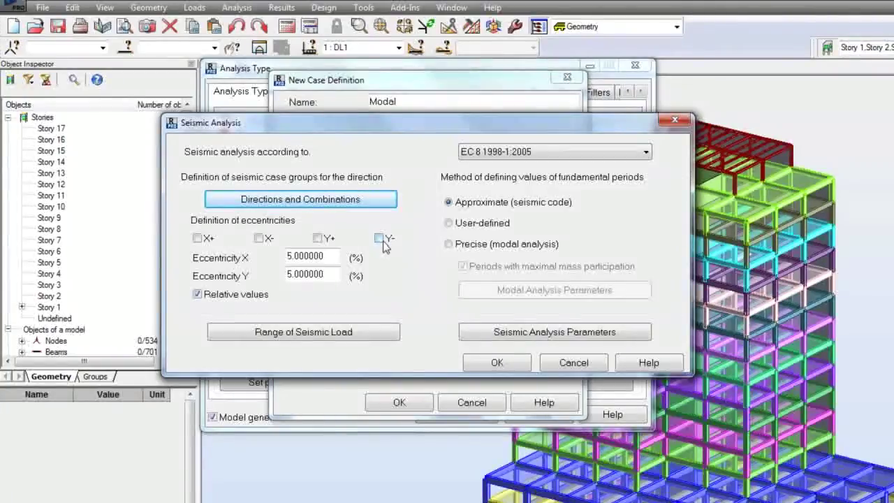
Start the seismic load range at the base of Story 2, leaving the top storey automatic.
click(323, 334)
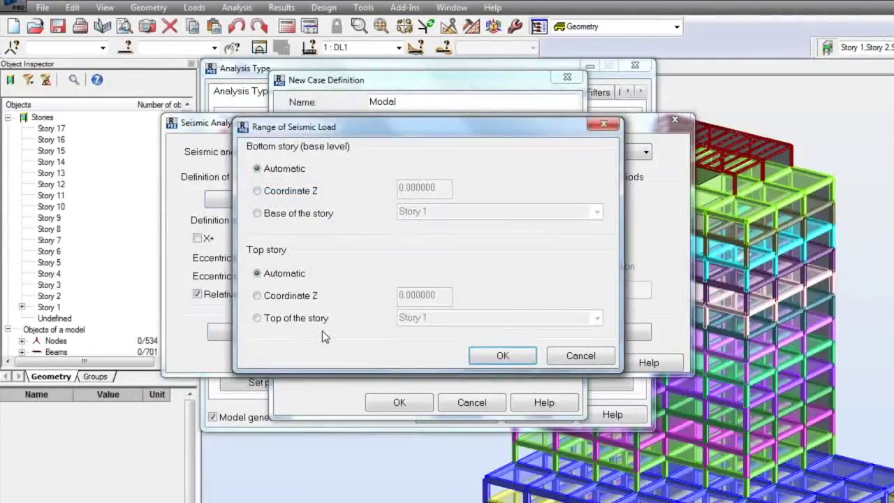
click(257, 213)
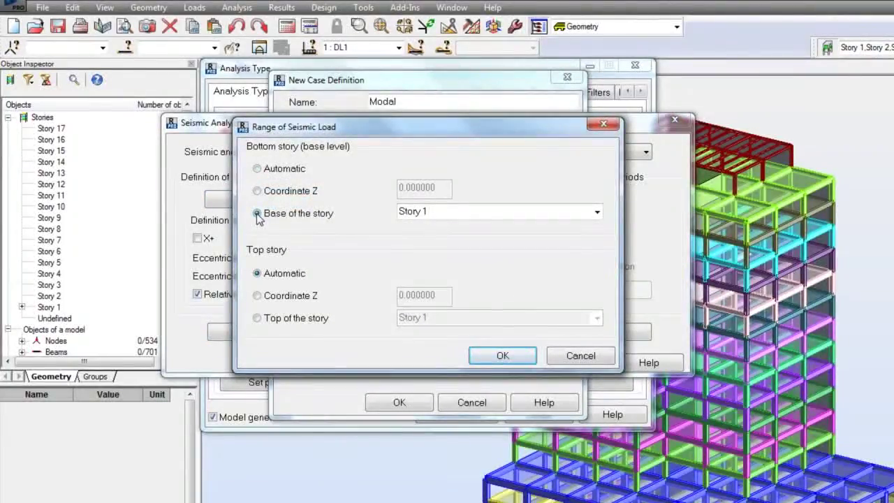
click(597, 213)
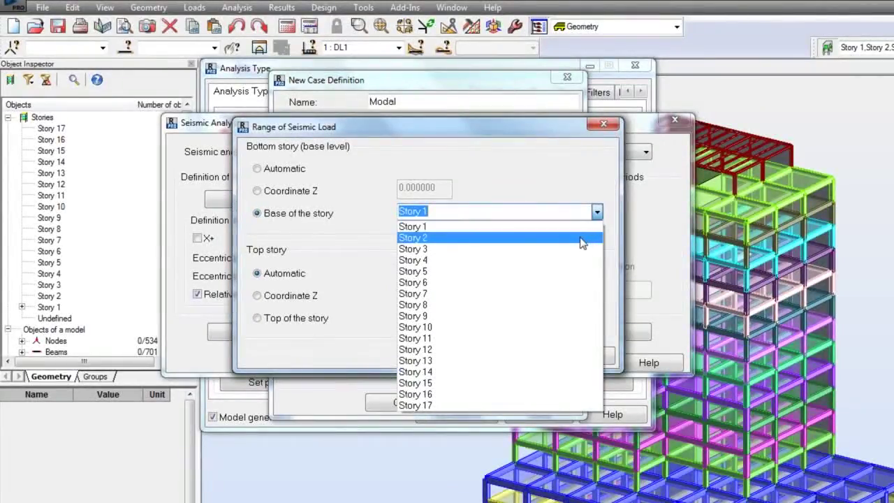
click(582, 238)
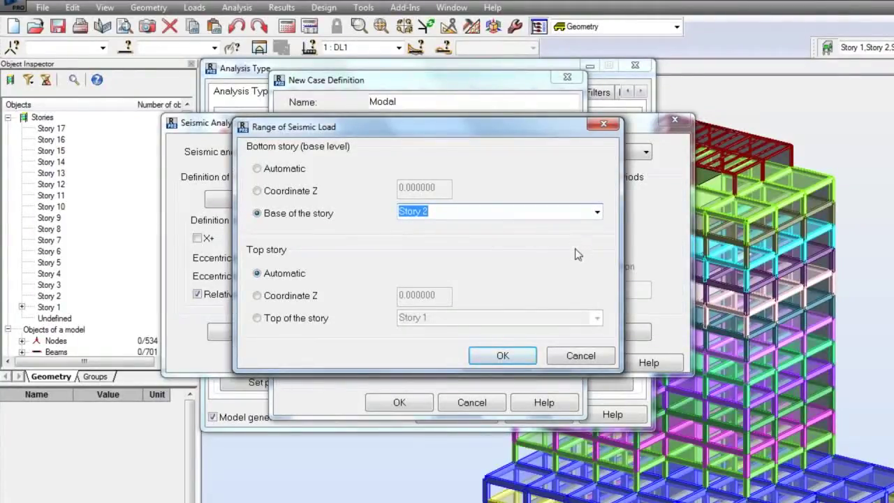
click(497, 357)
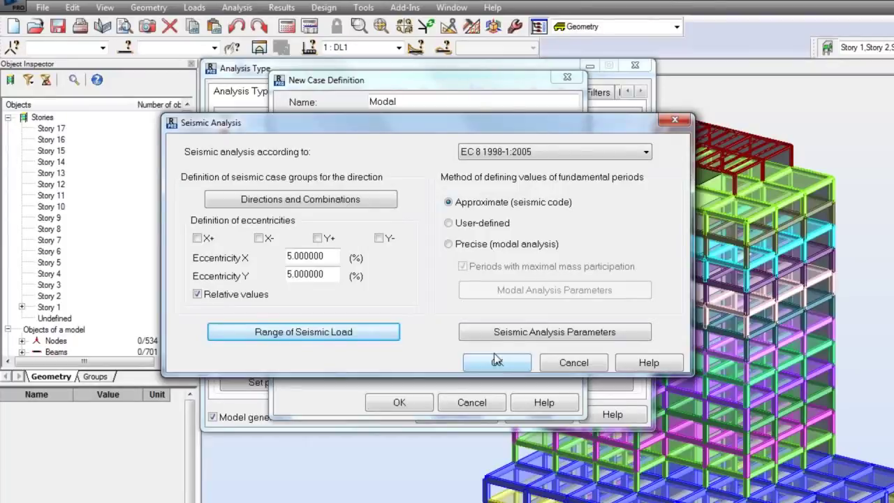
click(449, 204)
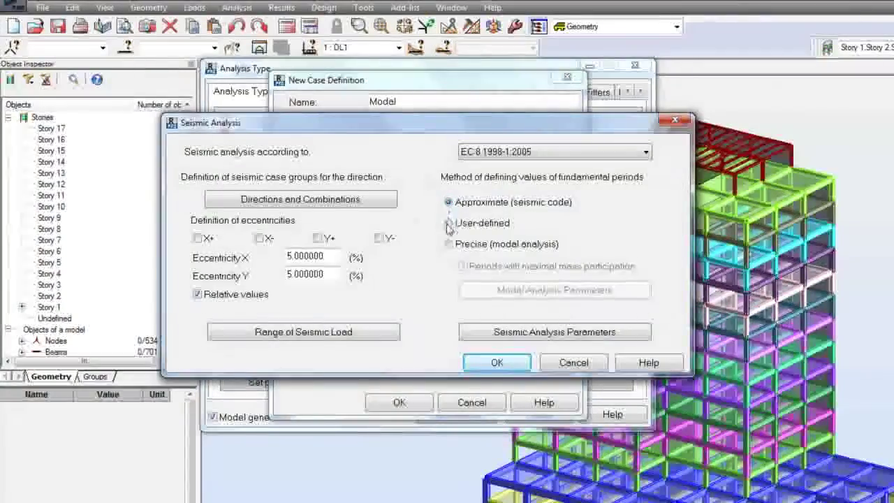
click(449, 224)
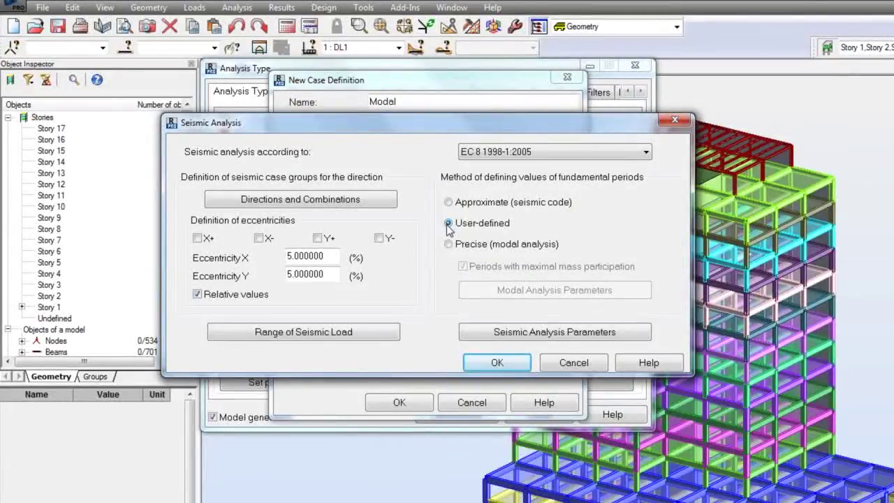
click(445, 248)
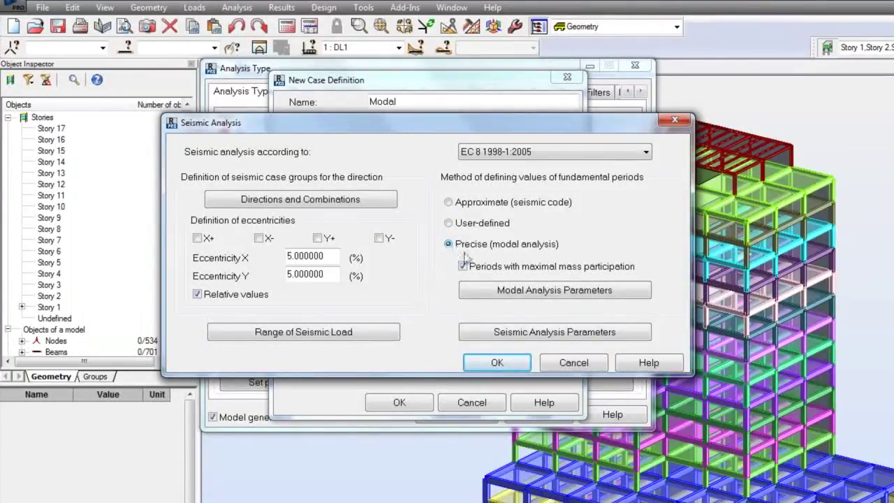
click(510, 296)
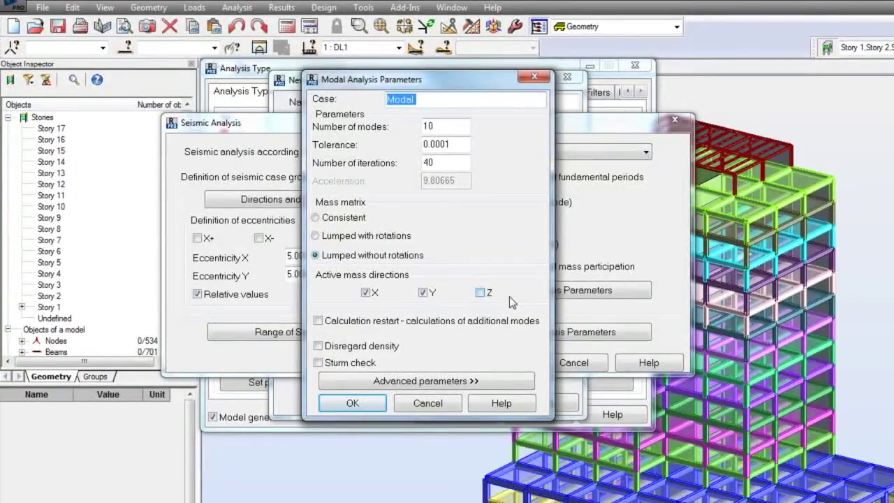
click(426, 403)
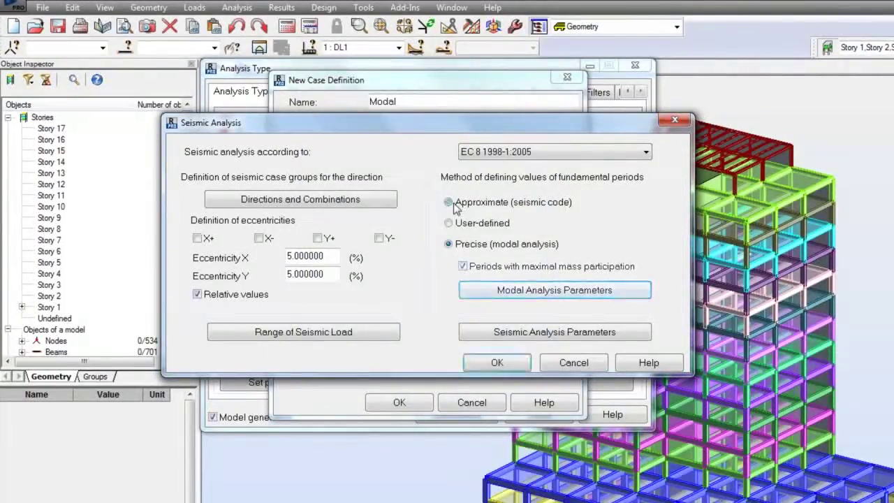
click(449, 203)
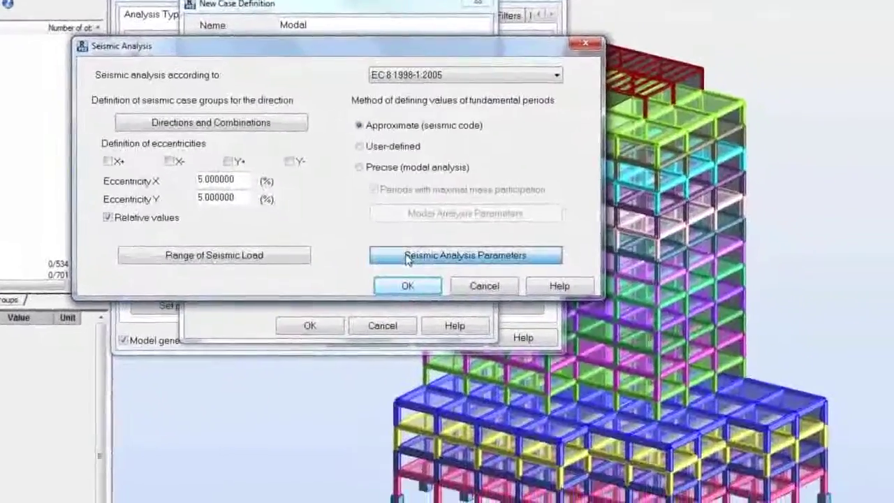
Use RC frames (Ct=0.075) as the EC 8 period structure type for directions X and Y.
click(461, 304)
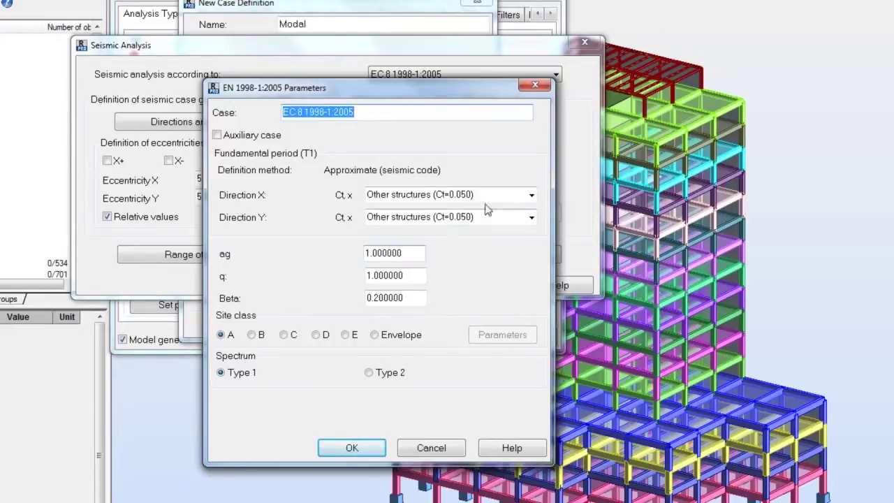
click(532, 195)
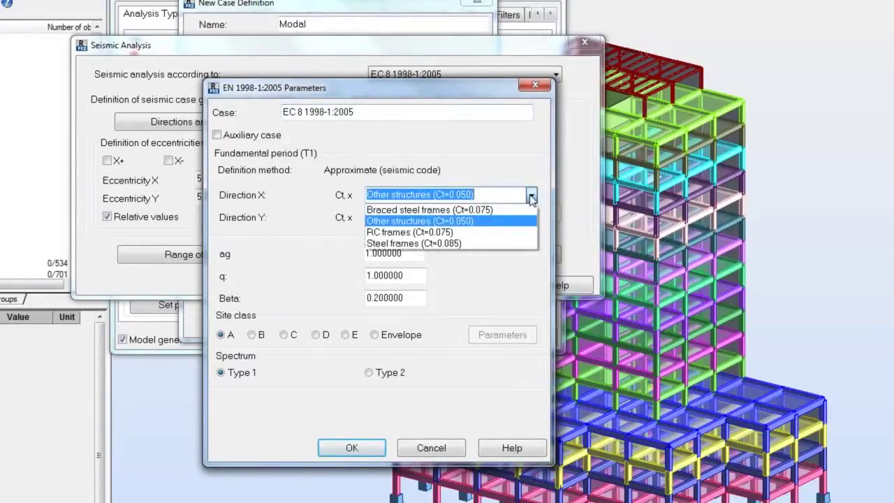
click(515, 232)
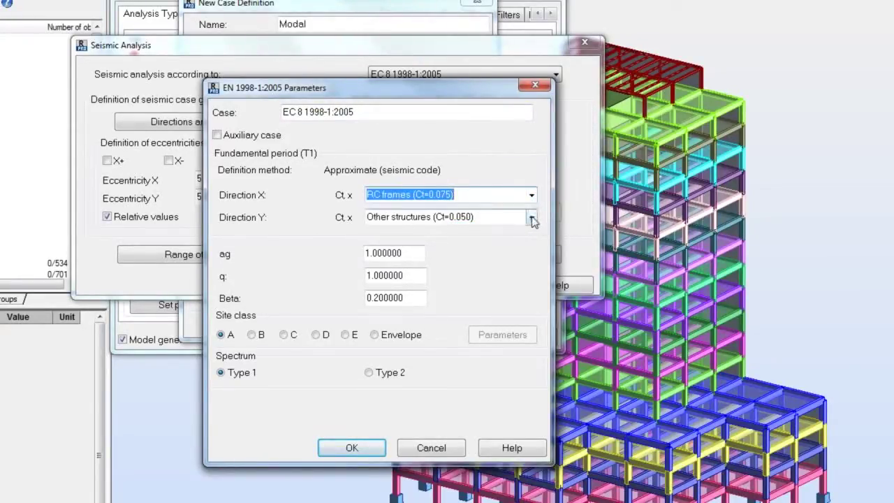
click(531, 218)
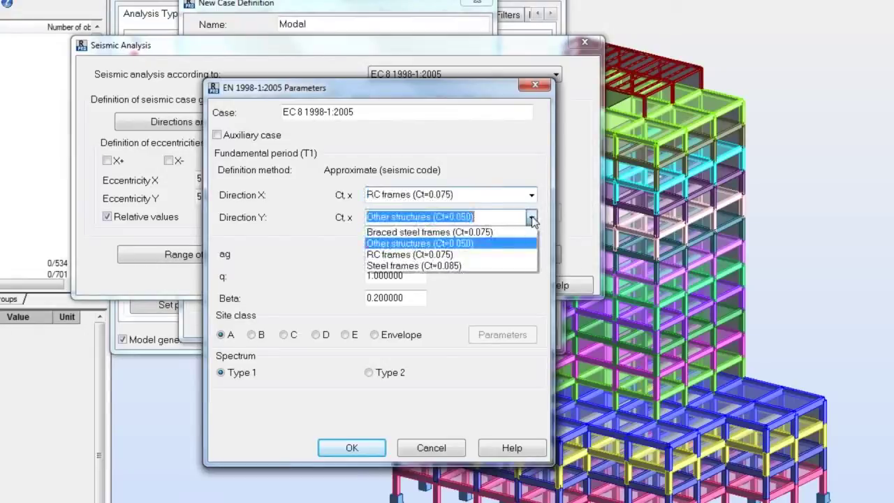
click(520, 255)
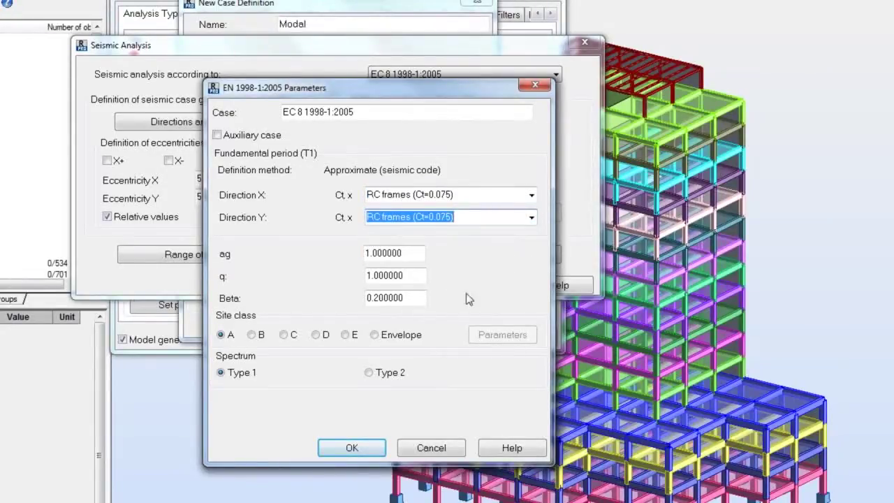
click(337, 449)
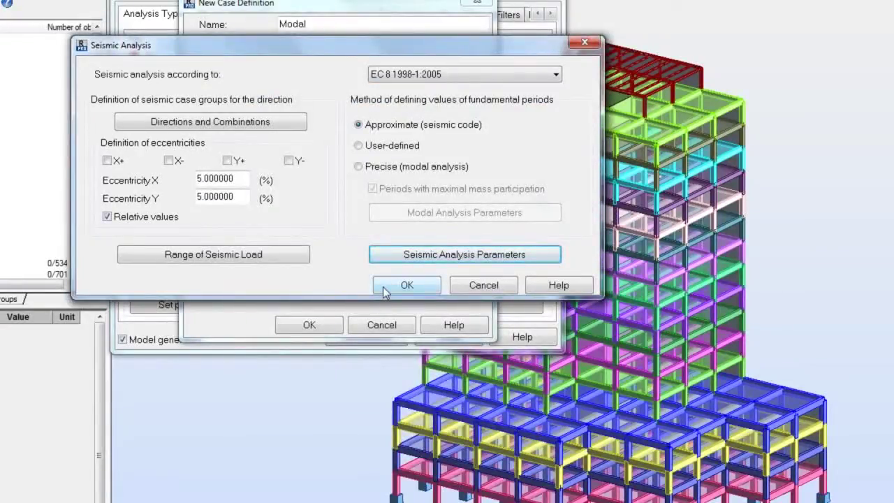
Generate EC 8 Direction_X/Direction_Y cases and combinations 10–13, then calculate all 13 cases.
click(385, 290)
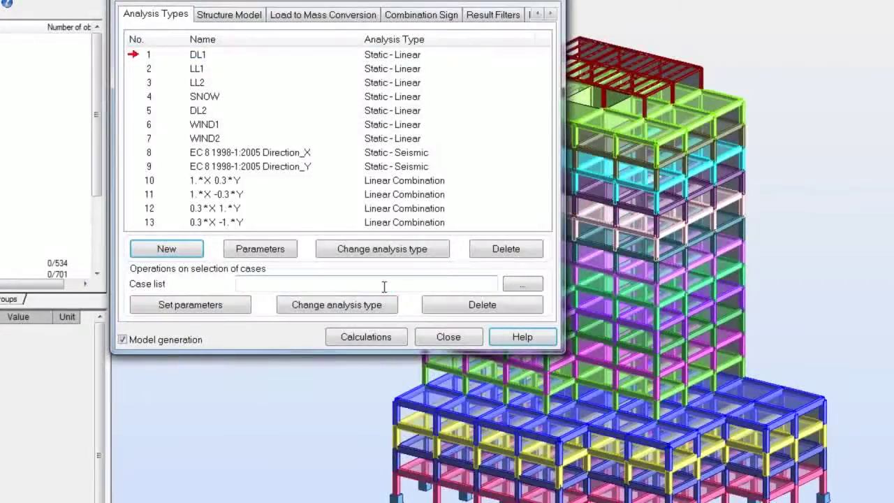
click(149, 156)
click(149, 167)
click(149, 182)
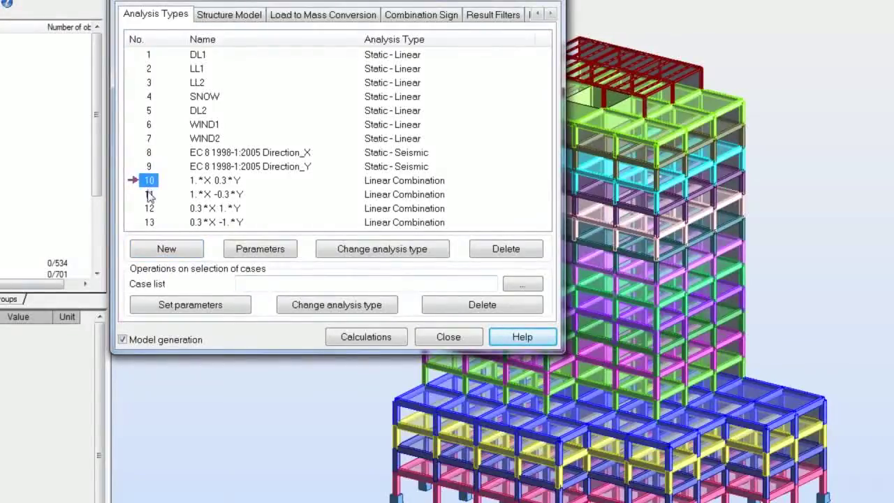
click(149, 196)
click(149, 208)
click(149, 223)
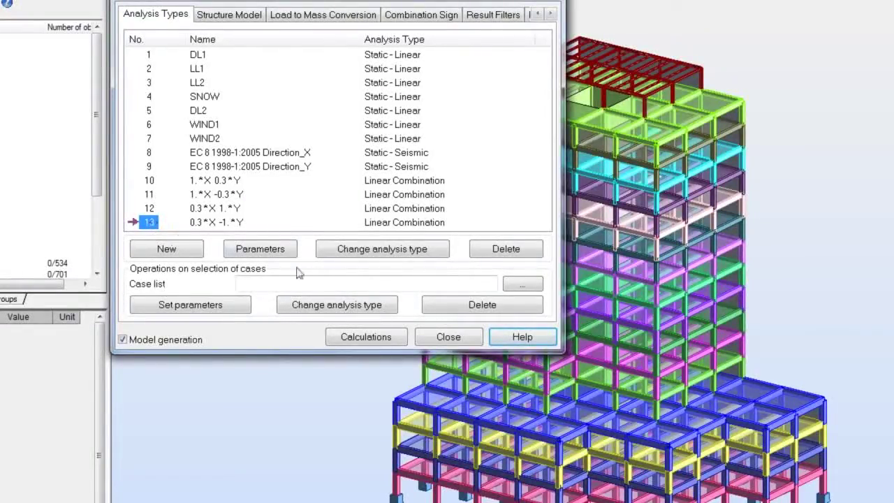
click(363, 338)
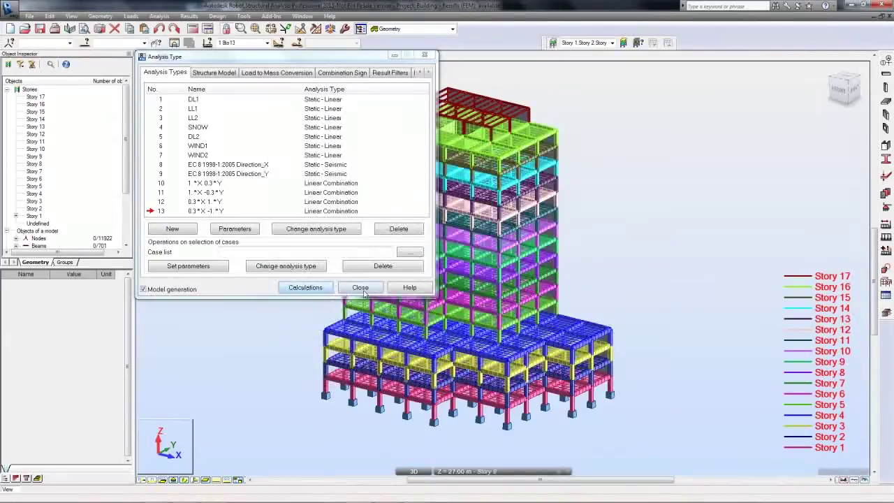
Show the structure with shaded panels and display load case 8, EC 8 Direction_X.
click(361, 288)
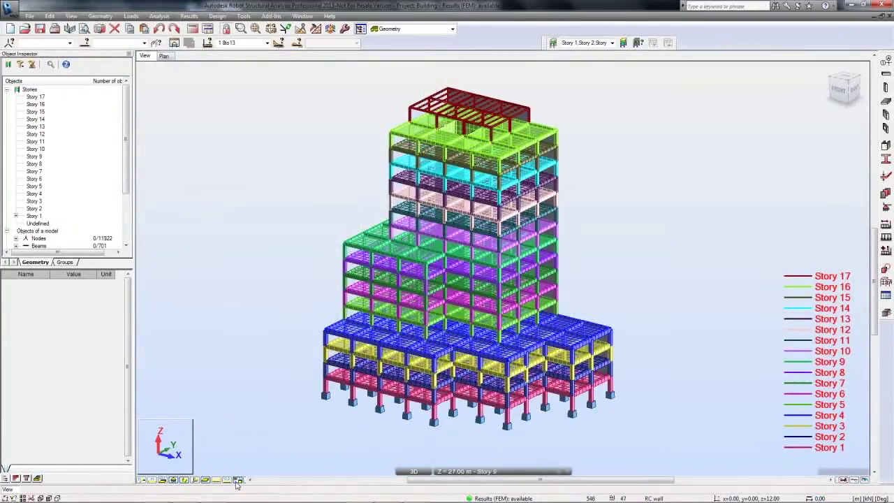
click(183, 481)
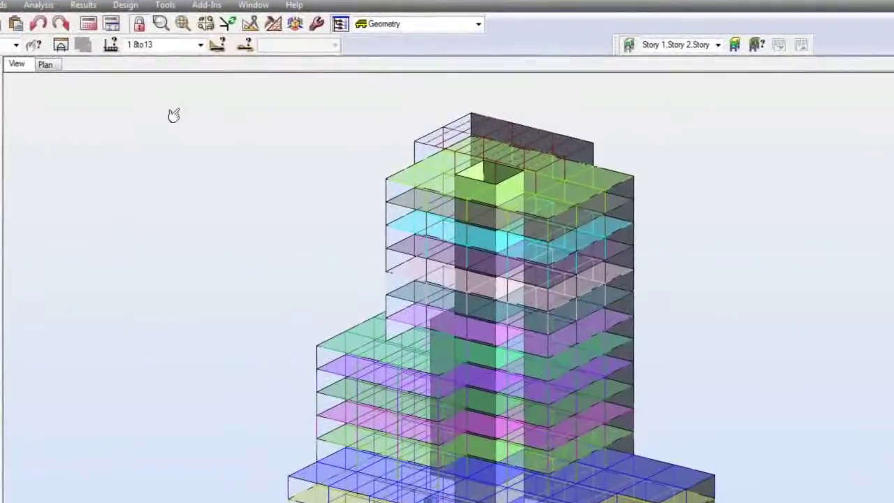
click(200, 44)
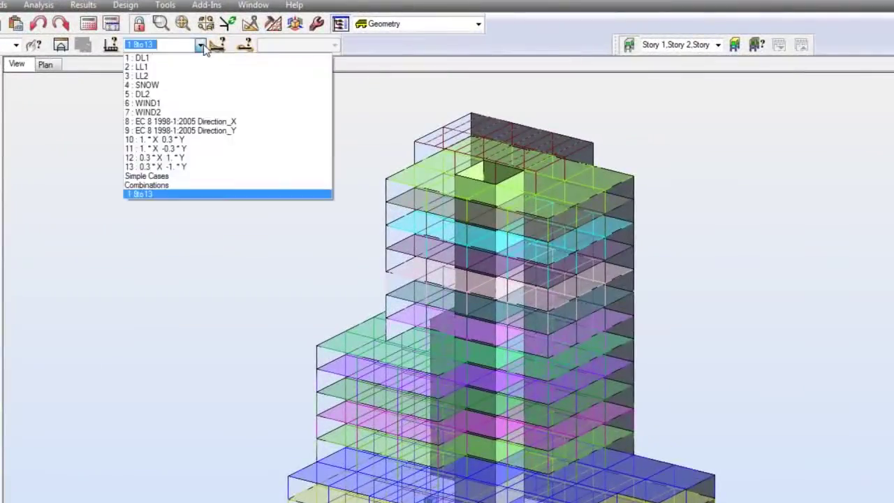
click(196, 123)
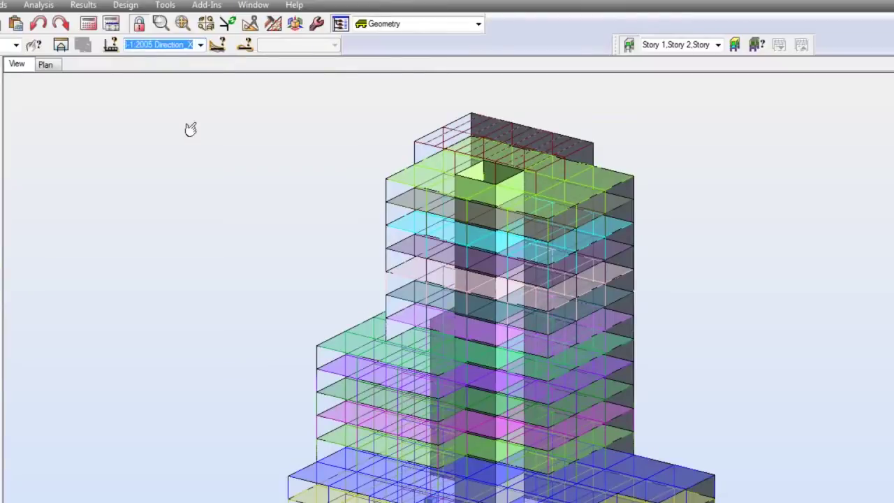
Turn on automatically generated forces in the Loads display settings and apply them.
right_click(195, 123)
click(153, 269)
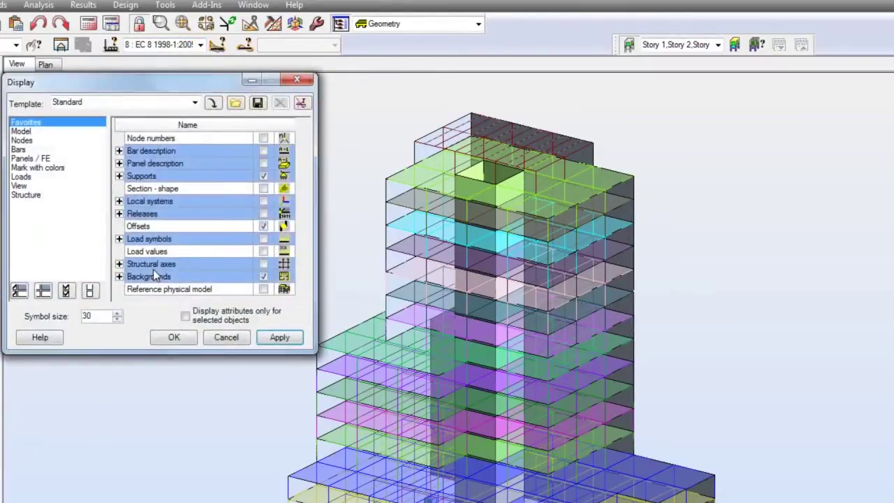
click(30, 179)
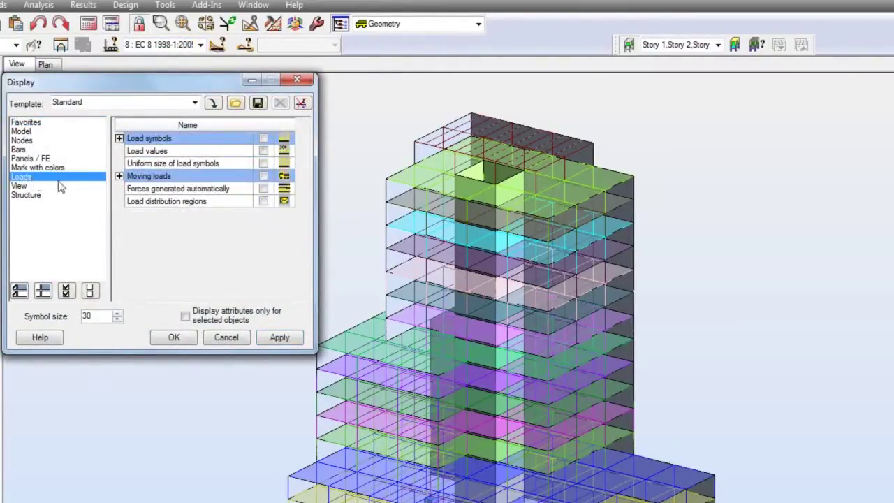
click(264, 189)
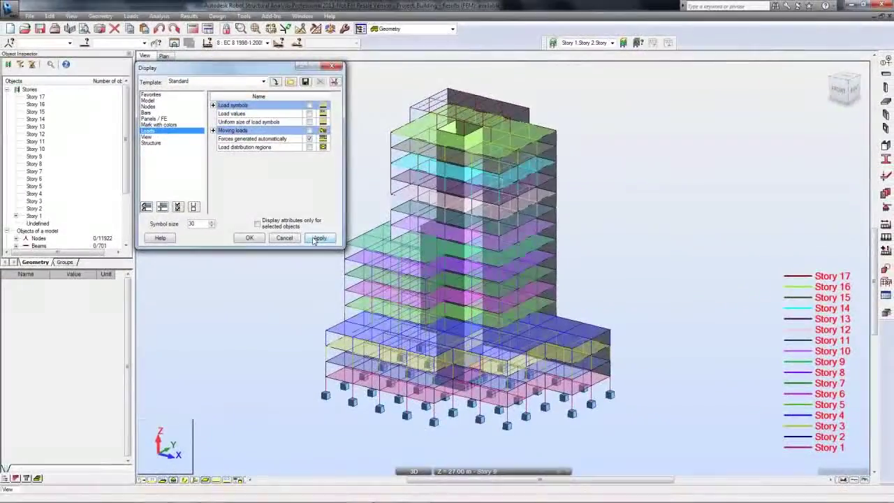
click(316, 241)
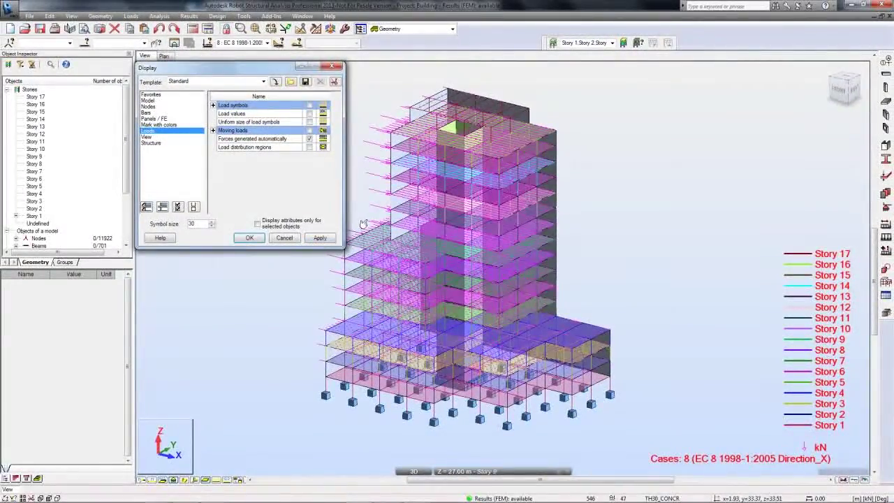
middle_drag(365, 219, 378, 219)
scroll(377, 219, up, 5)
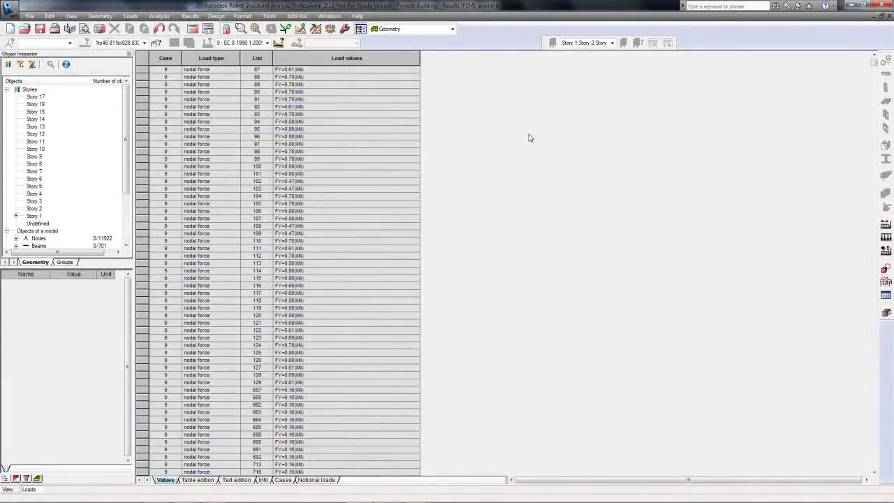
Open the Reactions table listing FX–MZ per node for cases 1–13.
click(195, 16)
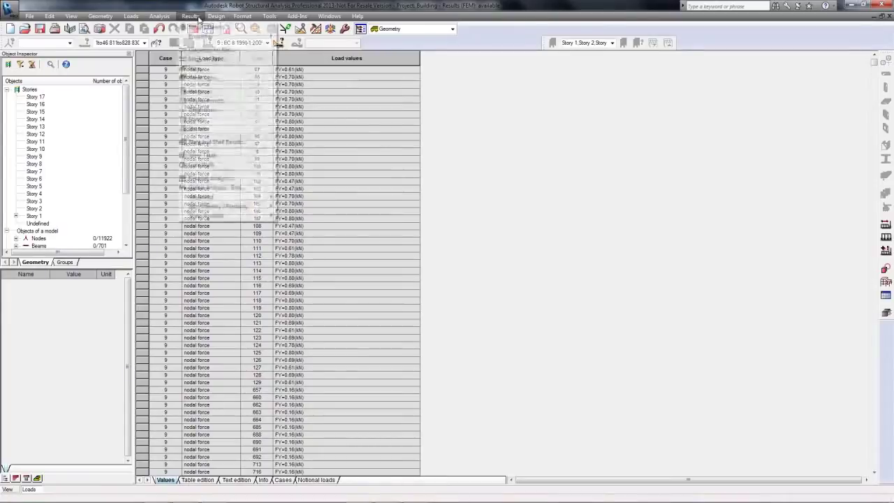
click(201, 91)
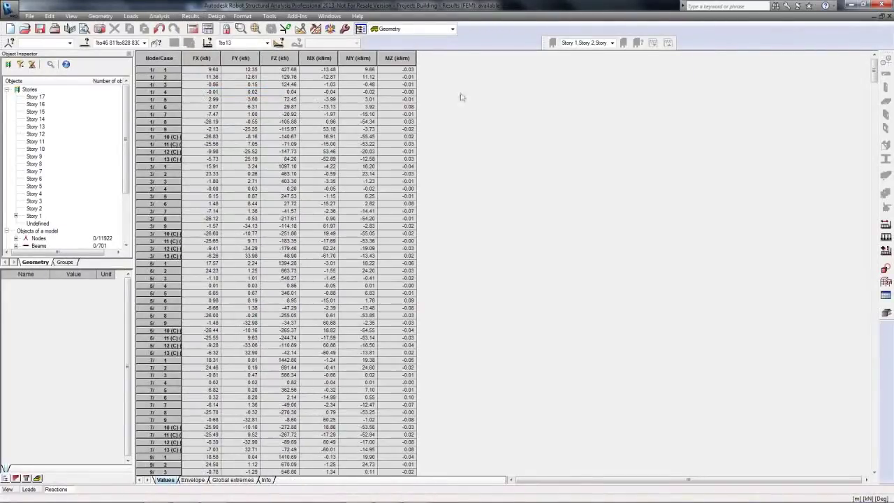
Scroll the reactions table to the per-case sums showing 4489.34 kN base shear for cases 8 and 9.
drag(875, 73, 873, 461)
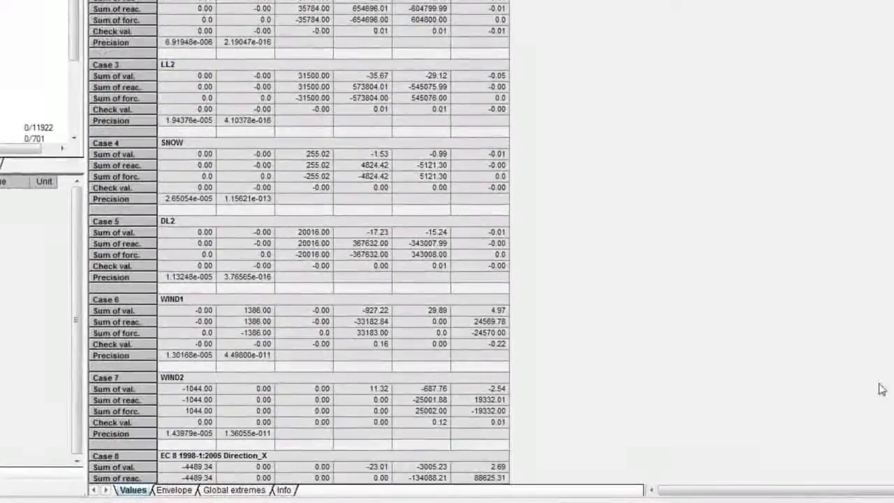
scroll(344, 361, down, 3)
scroll(401, 310, down, 8)
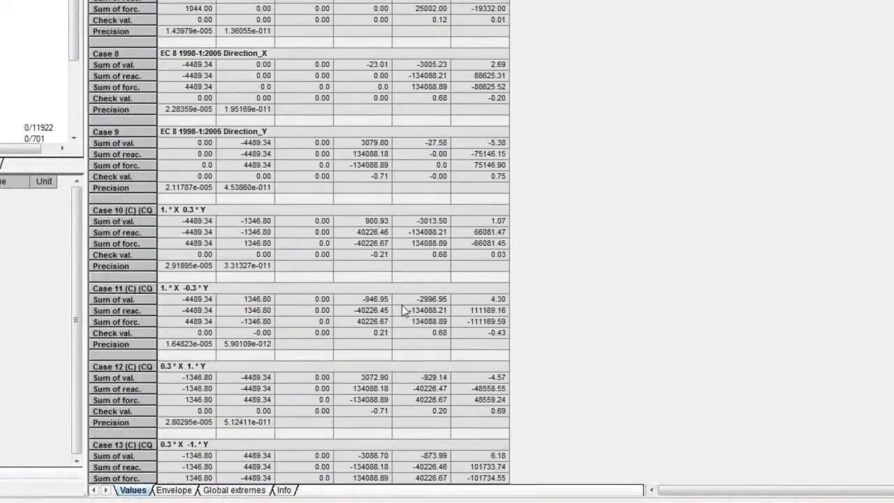
scroll(403, 310, down, 1)
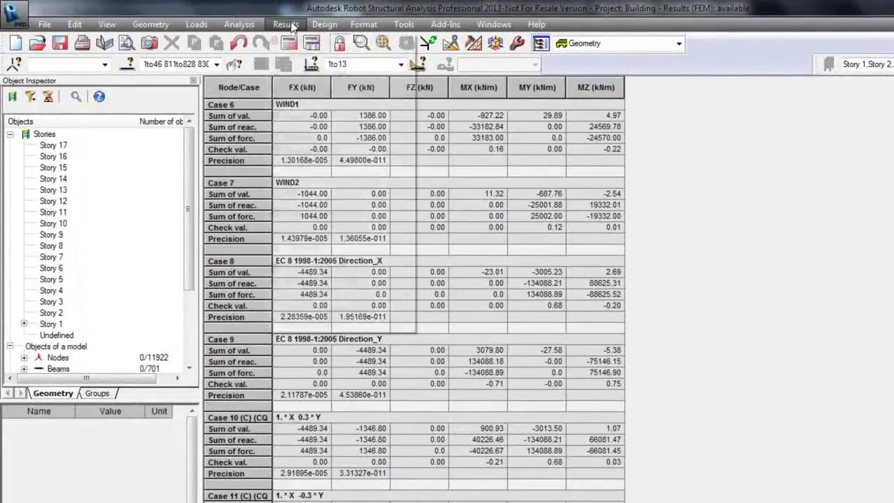
click(285, 23)
mouse_move(256, 25)
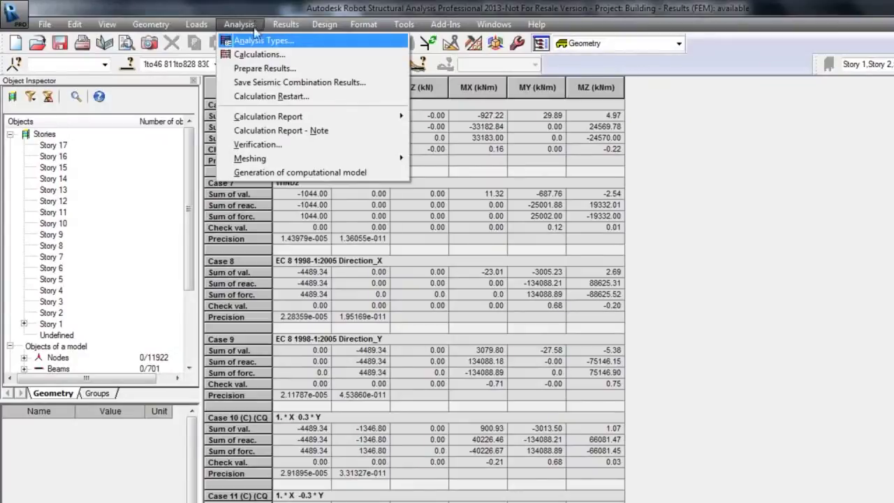